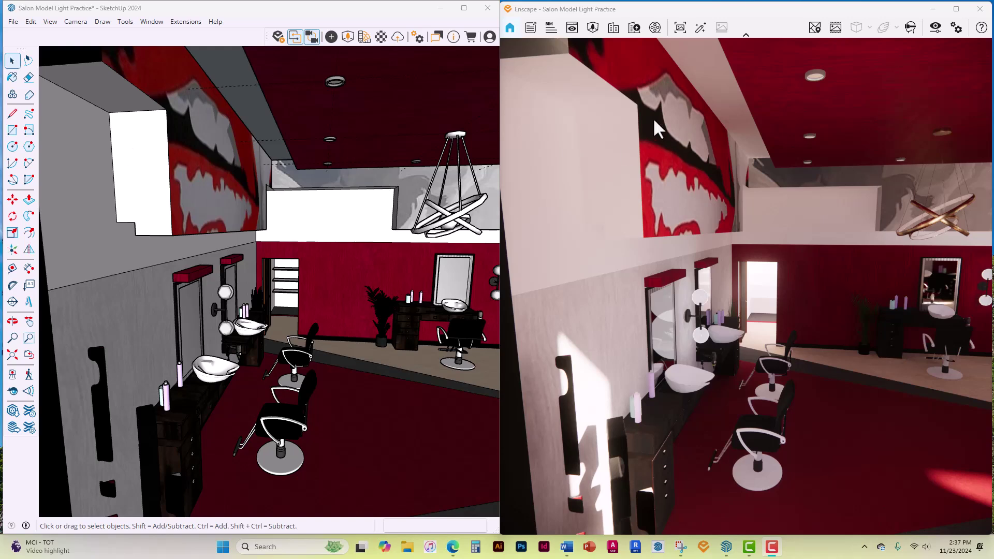
Open the Enscape Objects window, place it clear of the toolbar and inspect the raised wall ledge above the styling stations
click(332, 41)
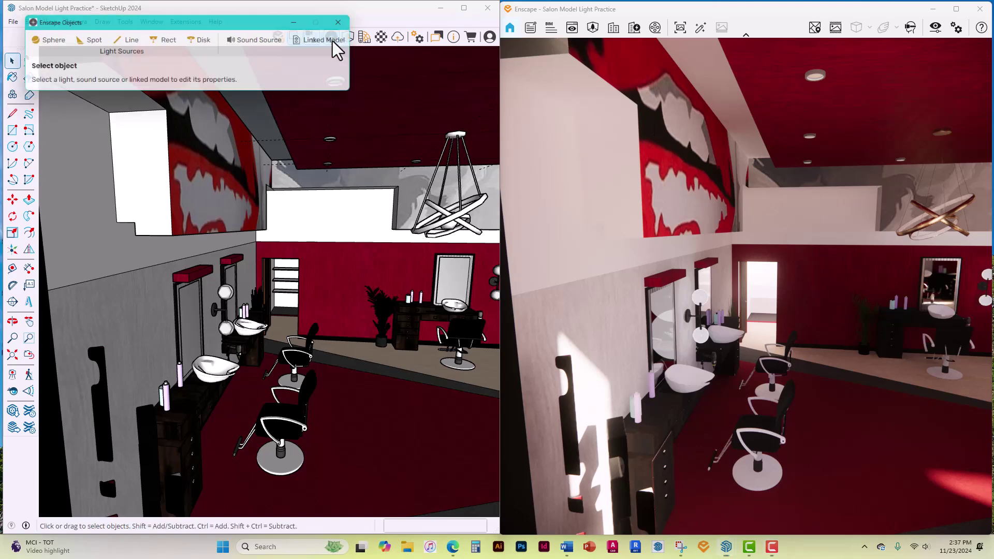
drag(250, 24, 453, 94)
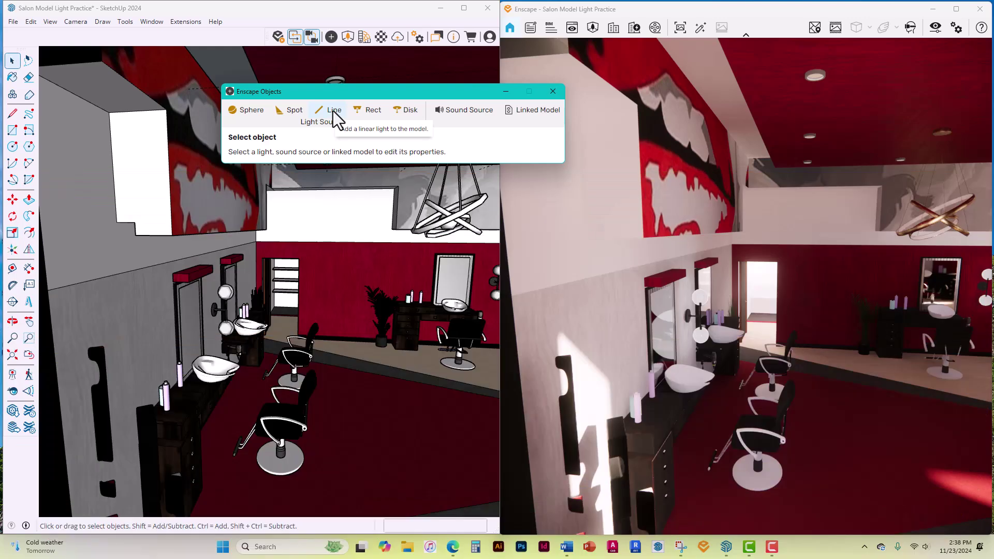
middle_drag(173, 236, 157, 239)
scroll(157, 239, up, 3)
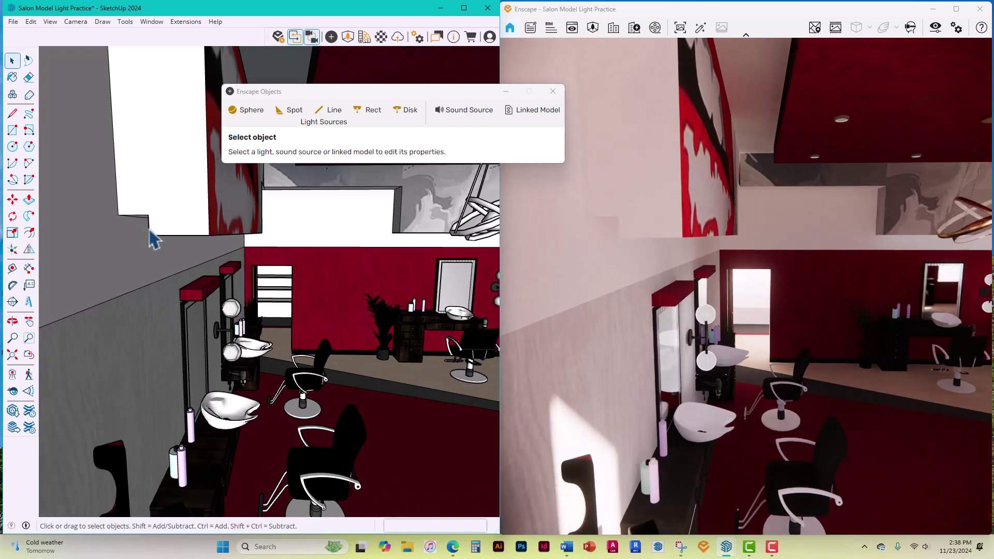
mouse_move(178, 244)
middle_down()
mouse_move(206, 226)
mouse_move(282, 243)
middle_up()
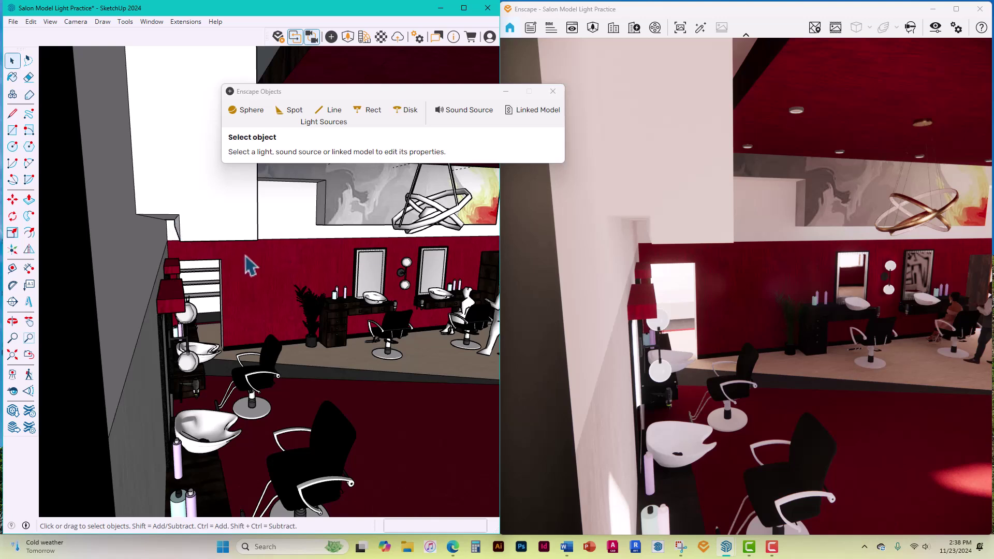
mouse_move(265, 276)
middle_down()
mouse_move(236, 256)
mouse_move(199, 257)
middle_up()
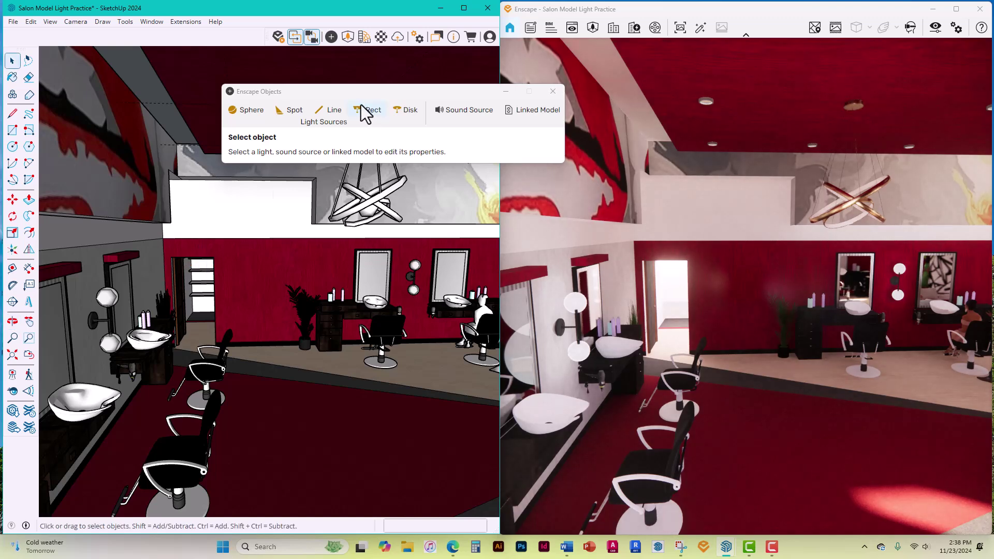
Place an Enscape linear light above the wood floor in front of the red wall, near the potted plant
click(332, 110)
click(331, 111)
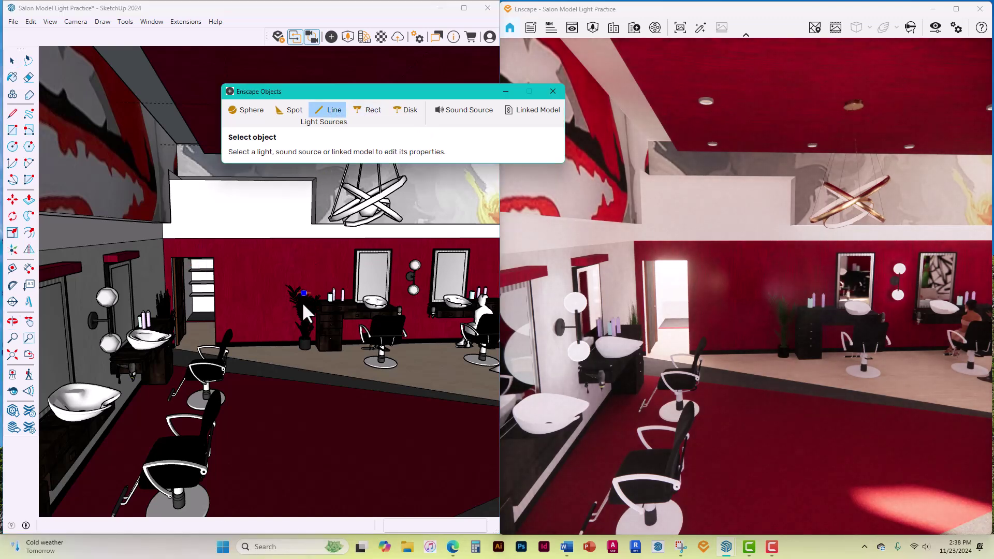
click(293, 368)
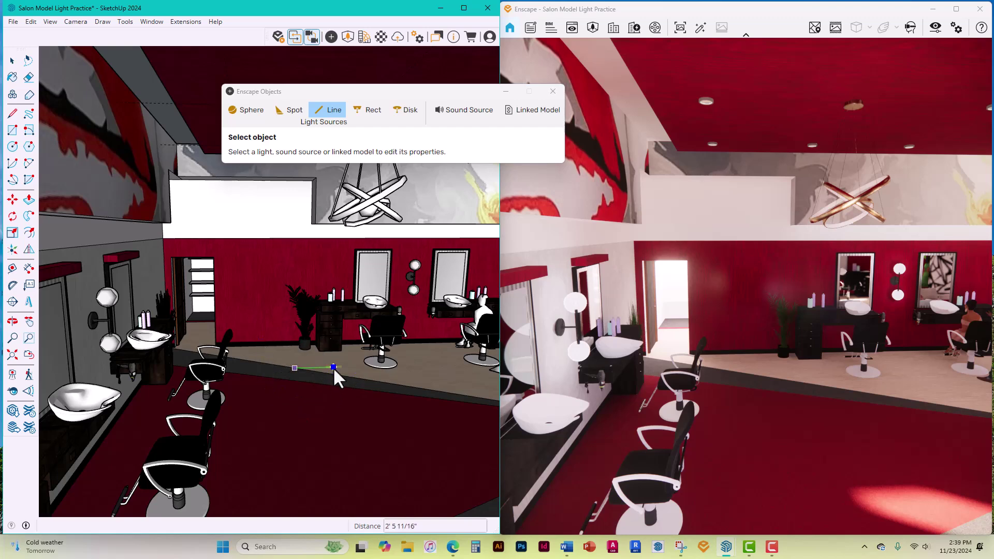
click(293, 366)
click(13, 199)
click(295, 368)
Lengthen the linear light to about 1.969 m
mouse_move(296, 306)
middle_down()
mouse_move(319, 336)
mouse_move(155, 364)
middle_up()
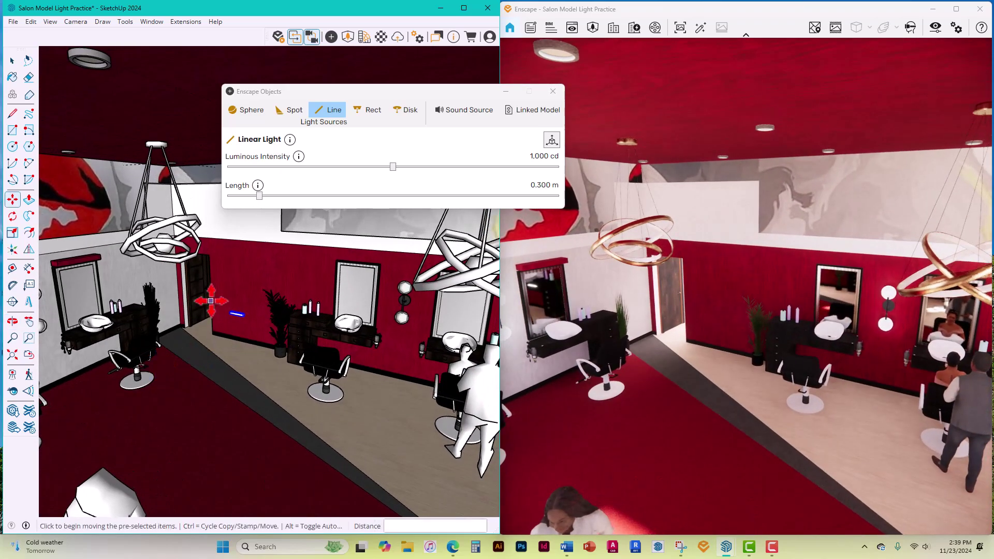
scroll(211, 300, up, 10)
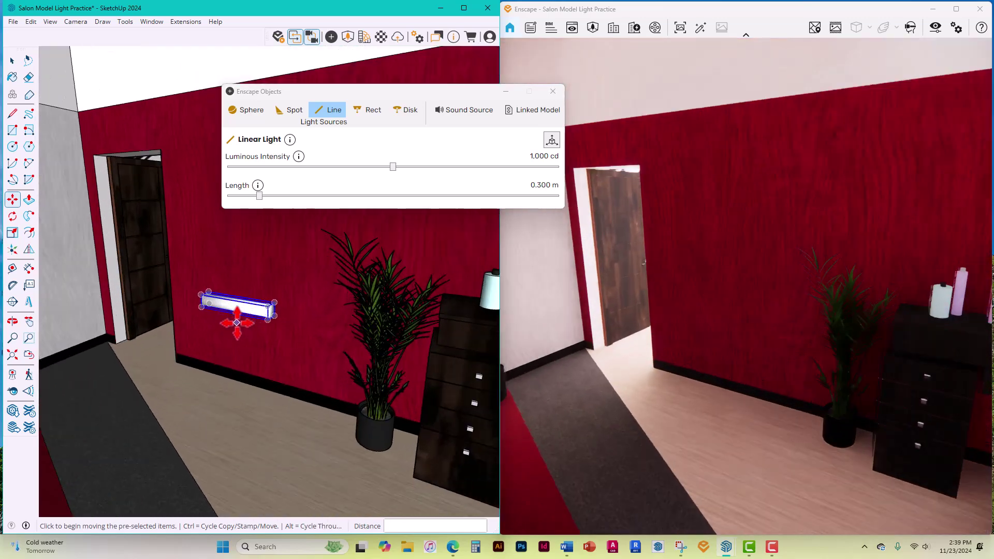
mouse_move(237, 322)
middle_down()
mouse_move(266, 332)
mouse_move(236, 328)
middle_up()
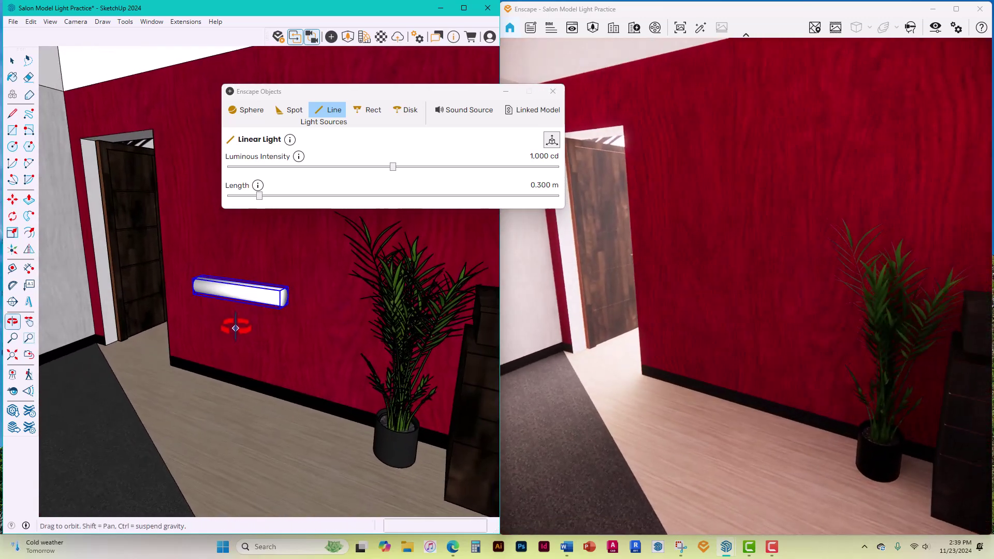
scroll(236, 328, down, 2)
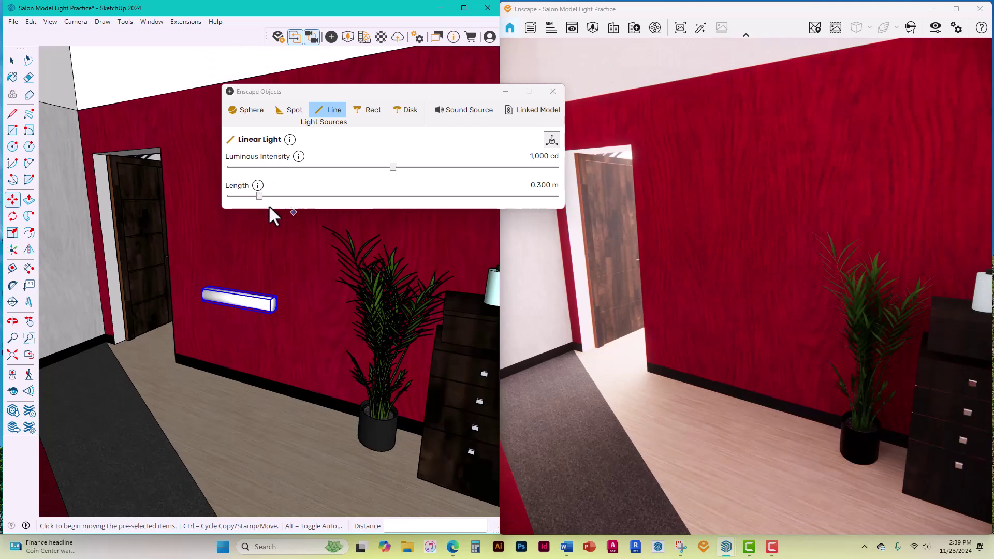
drag(260, 197, 444, 200)
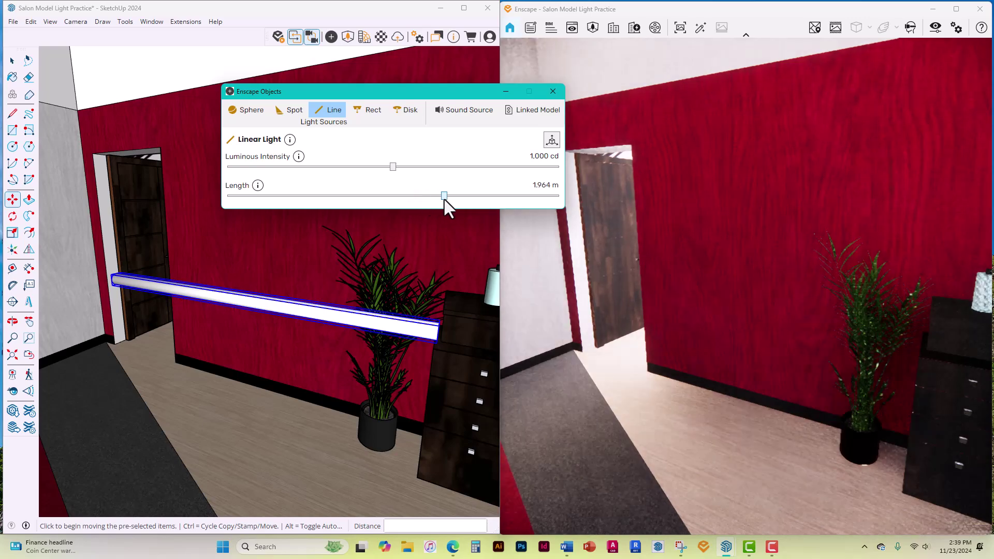
scroll(314, 275, down, 1)
mouse_move(314, 275)
middle_down()
mouse_move(303, 282)
mouse_move(304, 354)
middle_up()
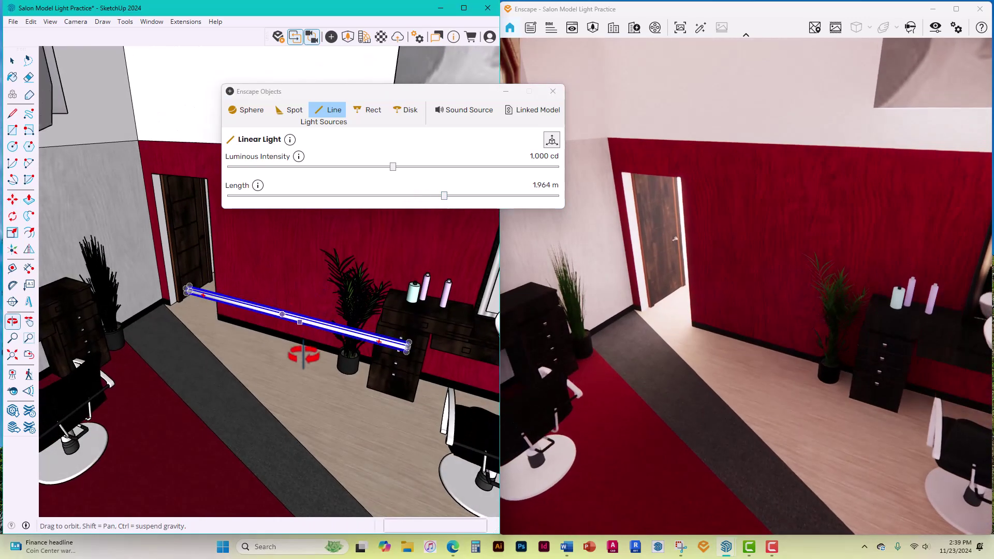
mouse_move(445, 197)
mouse_down()
mouse_move(560, 200)
mouse_move(444, 197)
mouse_up()
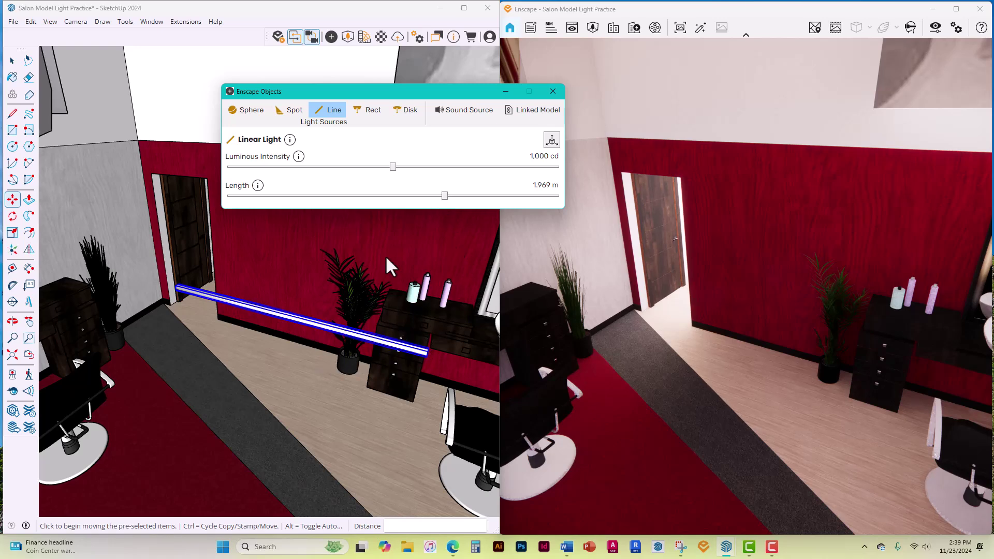
Rotate the linear light 90 degrees about the vertical axis so it runs parallel to the grey wall
scroll(275, 290, down, 2)
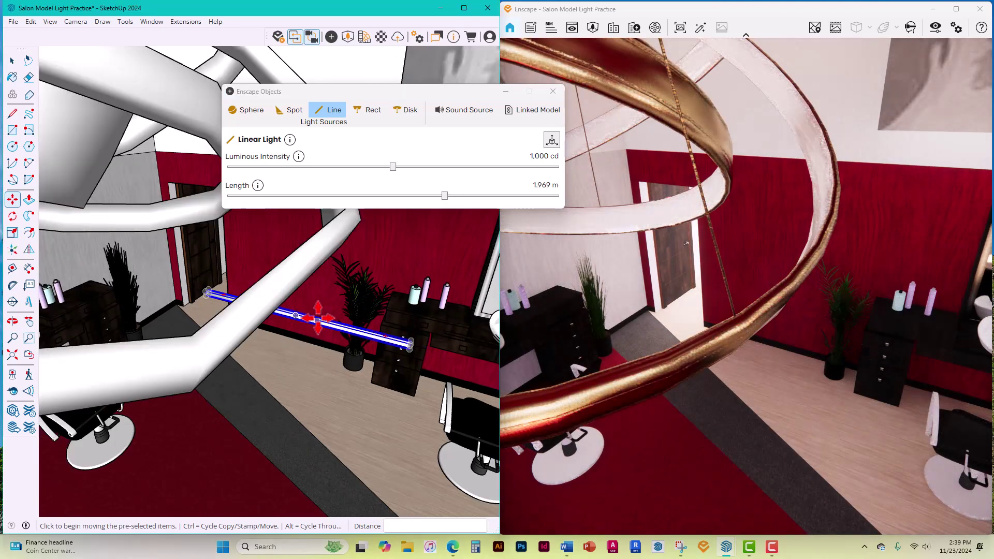
scroll(317, 318, up, 2)
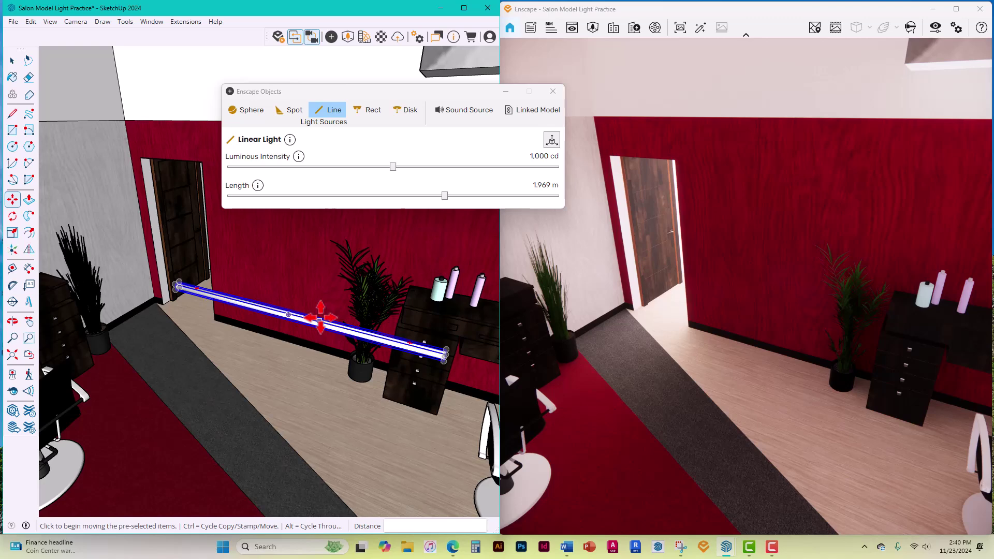
click(13, 215)
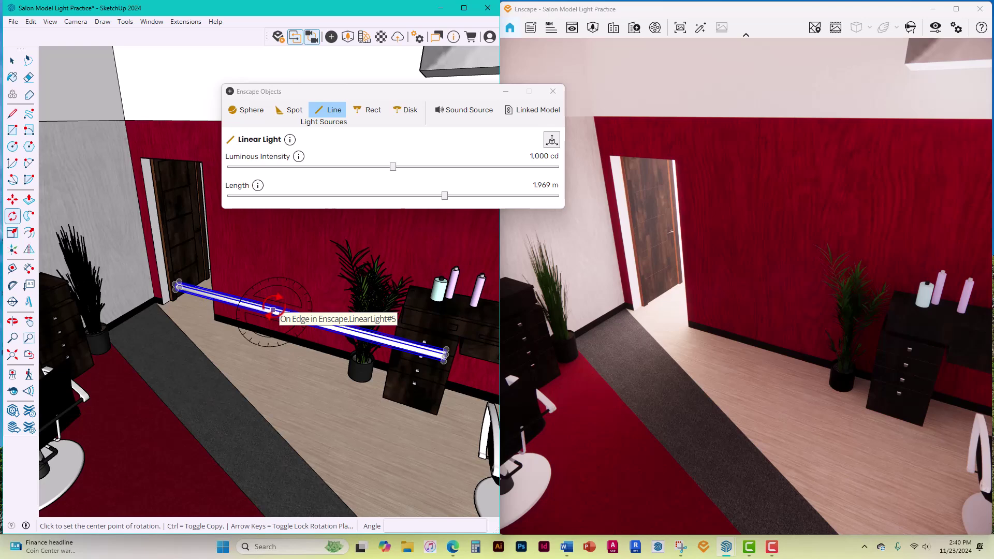
key(Up)
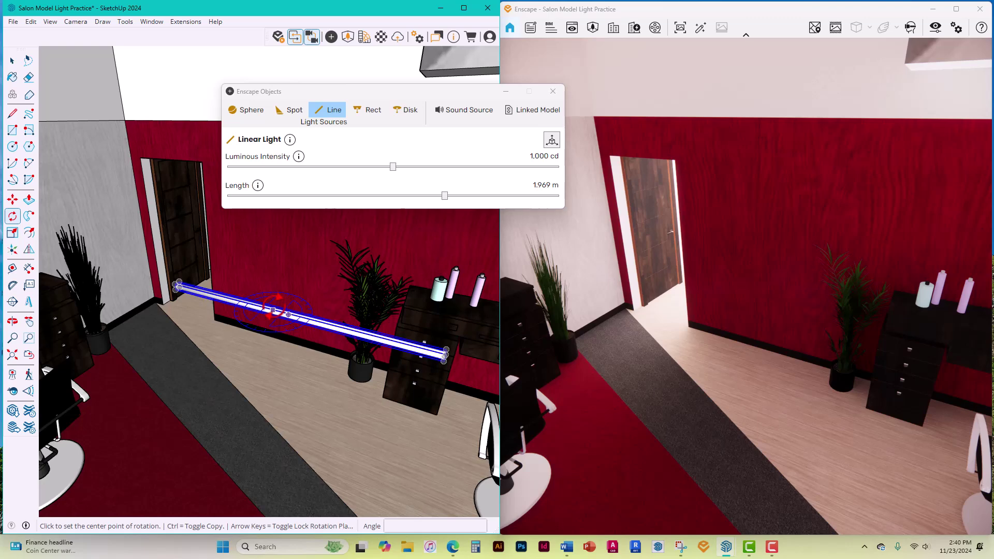
click(273, 308)
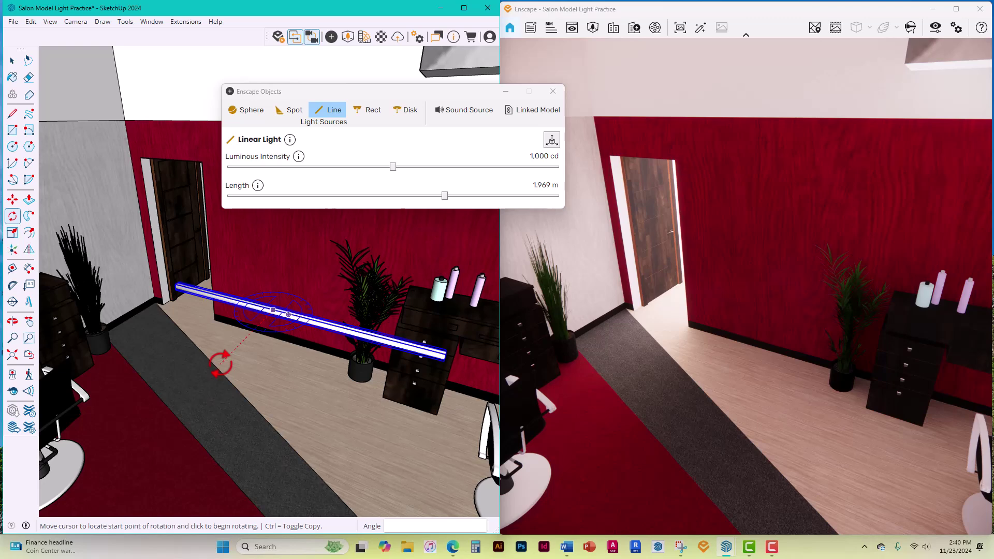
click(222, 364)
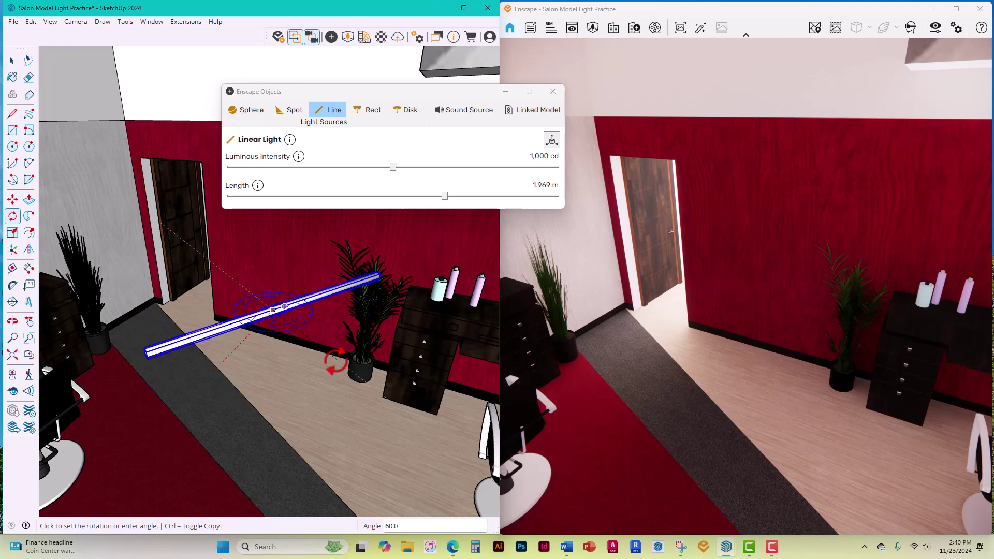
text(90)
key(Return)
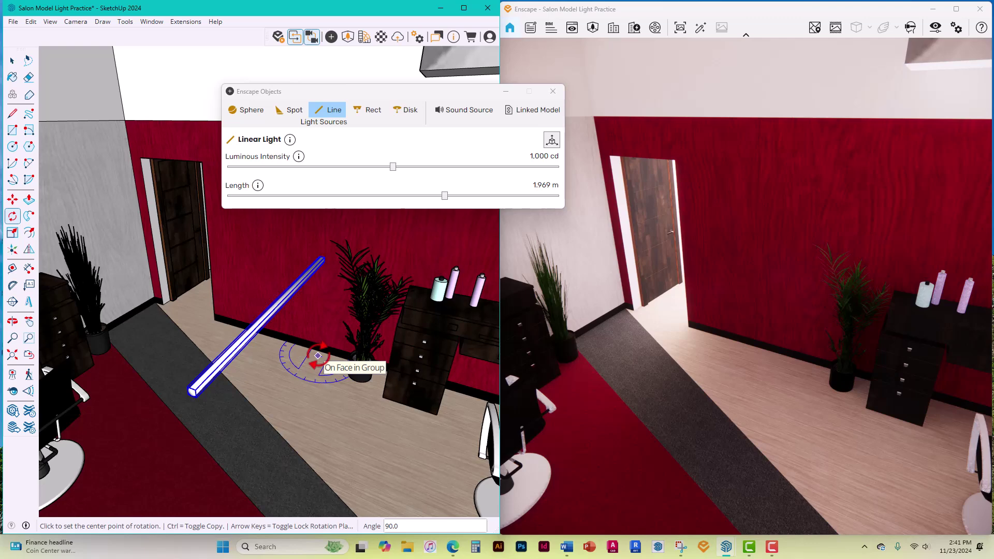
Move the linear light along the green axis to the far styling station on the grey wall
click(13, 200)
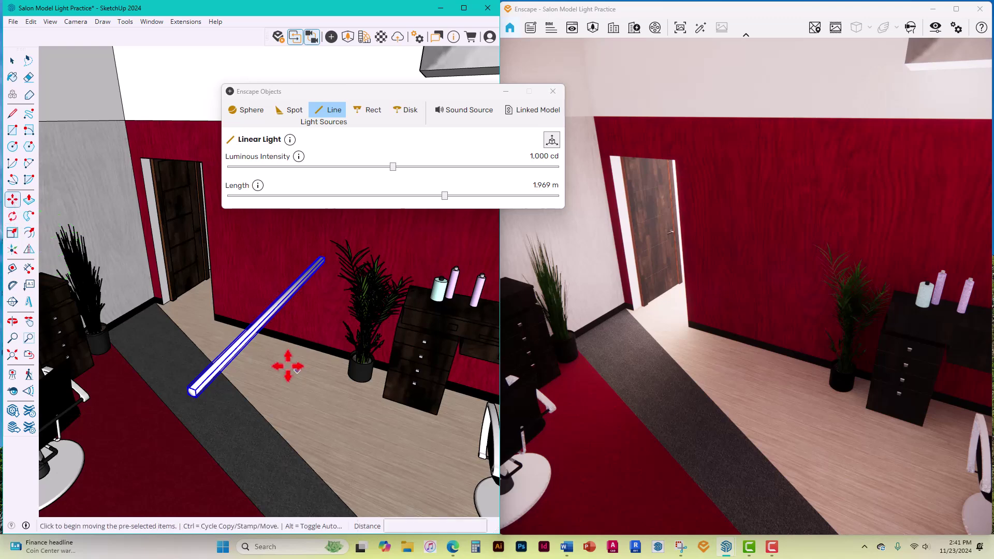
click(239, 337)
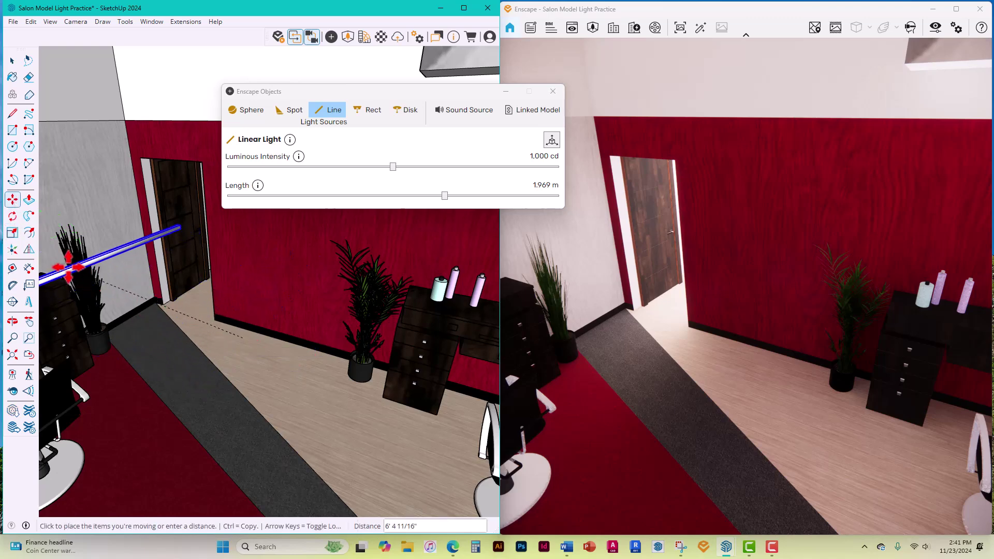
scroll(90, 279, down, 3)
scroll(98, 292, up, 3)
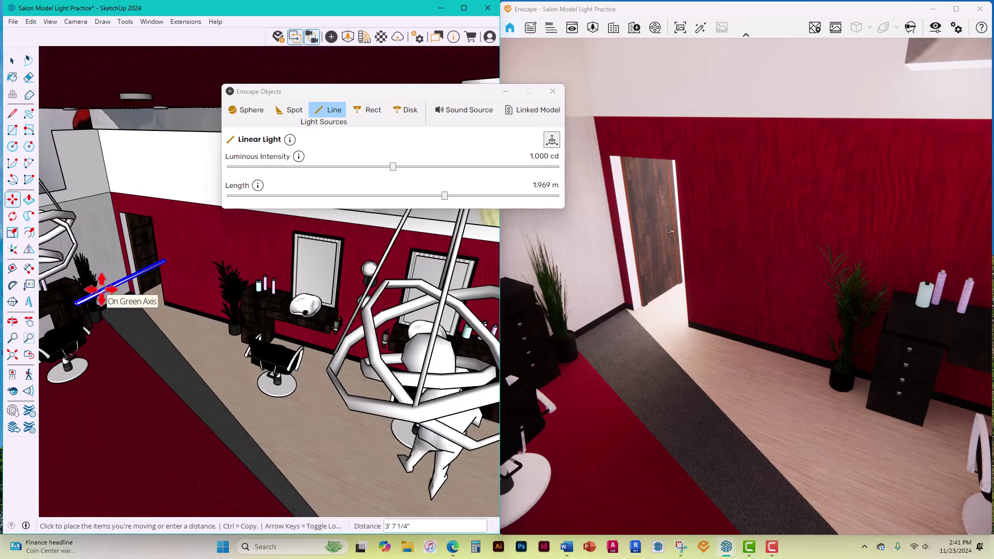
Move the linear light 7 5/8" closer to the grey wall, behind the bottles beside the far basin
scroll(96, 294, down, 2)
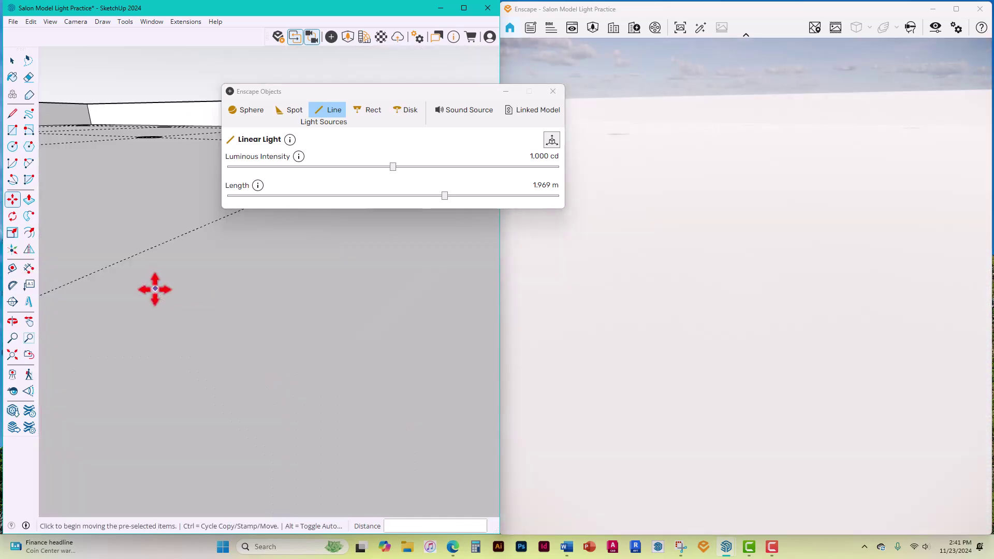
click(29, 374)
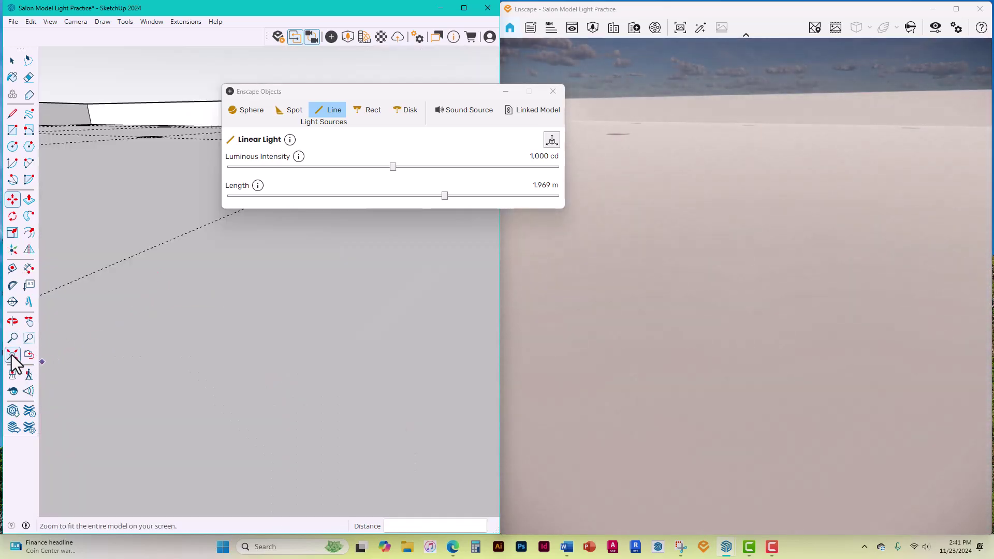
click(13, 355)
scroll(135, 214, up, 10)
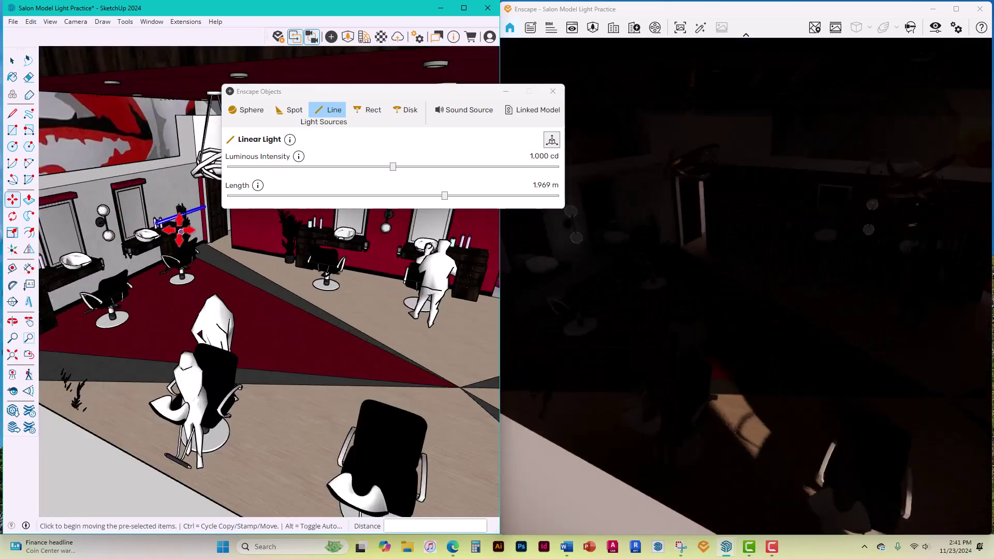
scroll(176, 205, up, 6)
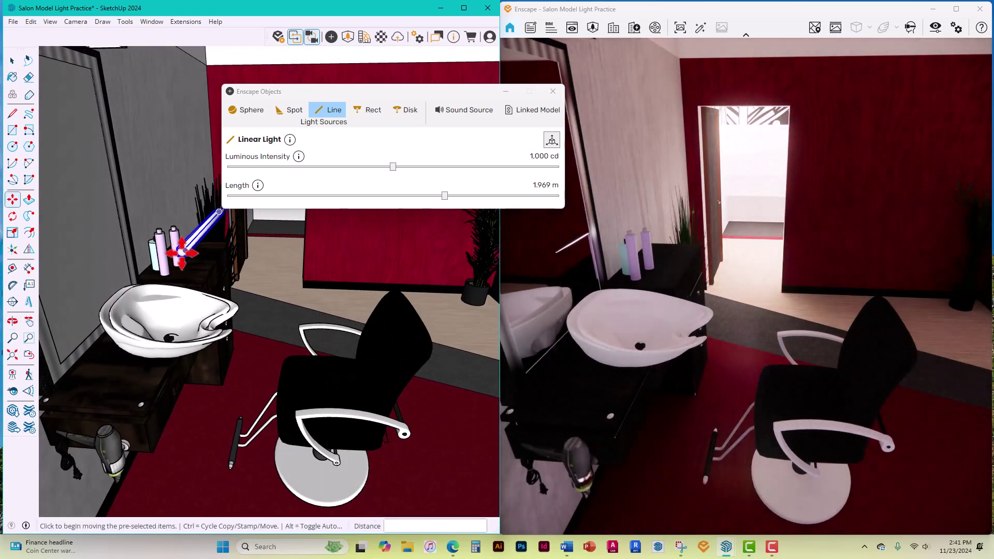
click(181, 253)
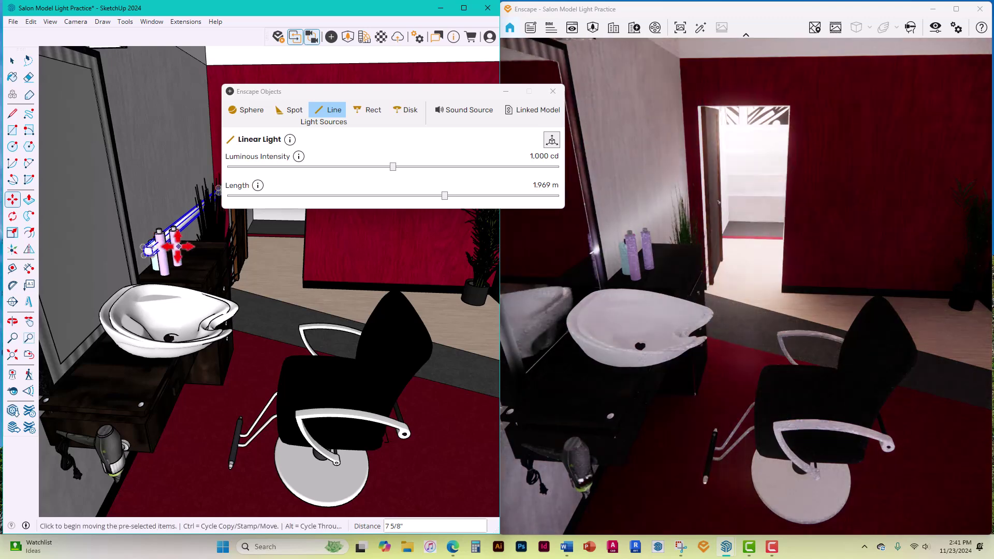
Raise the linear light vertically by about 4' 10" to the ledge beside the soffit above the grey wall's styling stations
scroll(136, 93, down, 2)
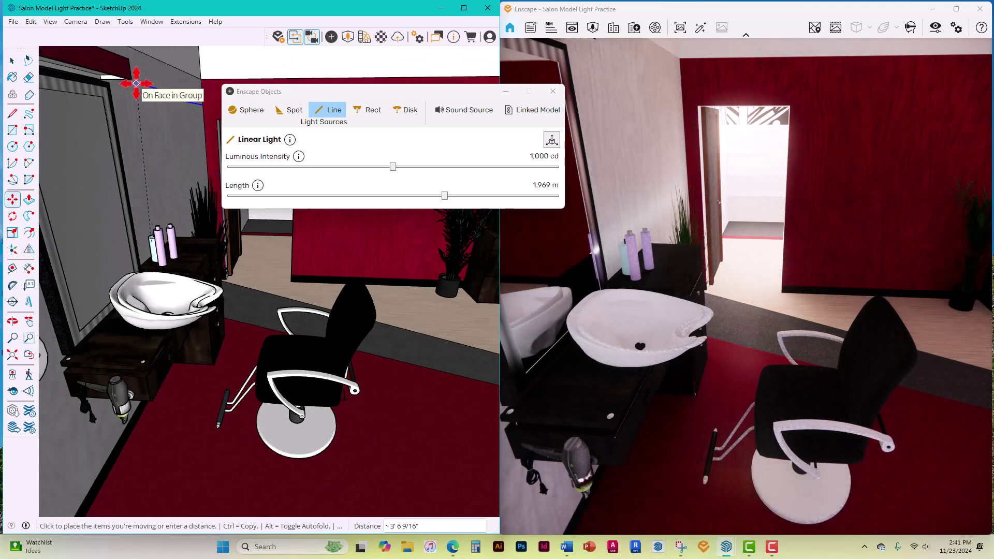
scroll(136, 83, down, 1)
scroll(142, 58, down, 3)
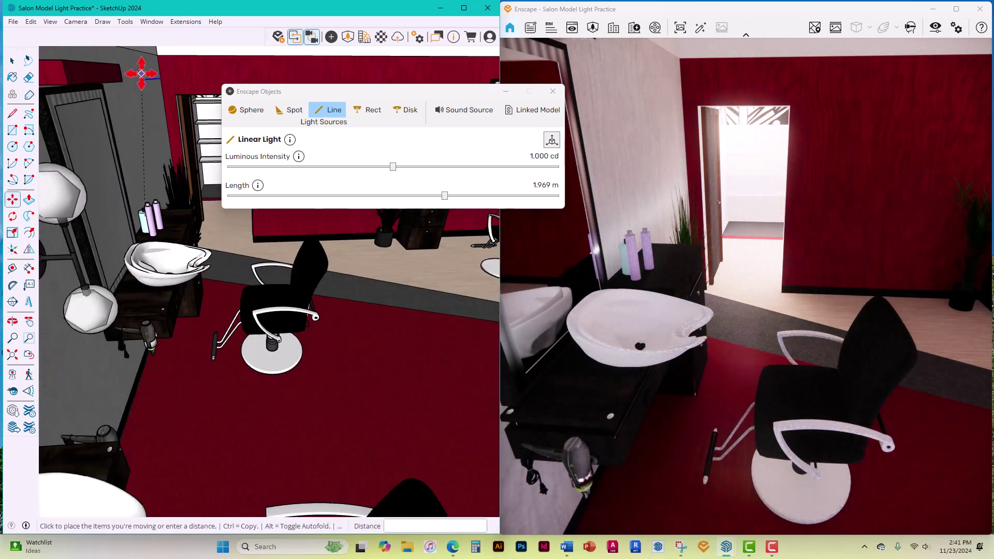
scroll(130, 60, down, 2)
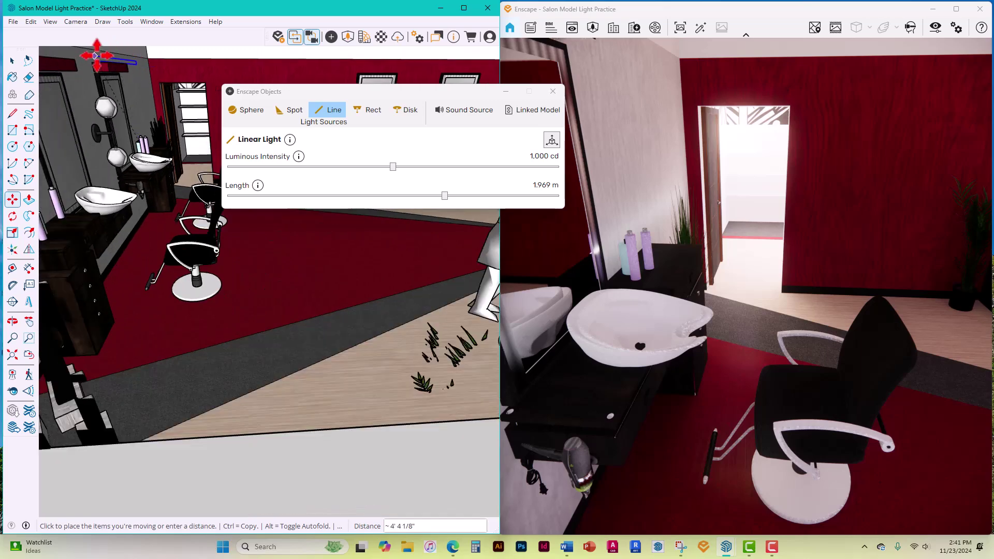
scroll(108, 52, down, 6)
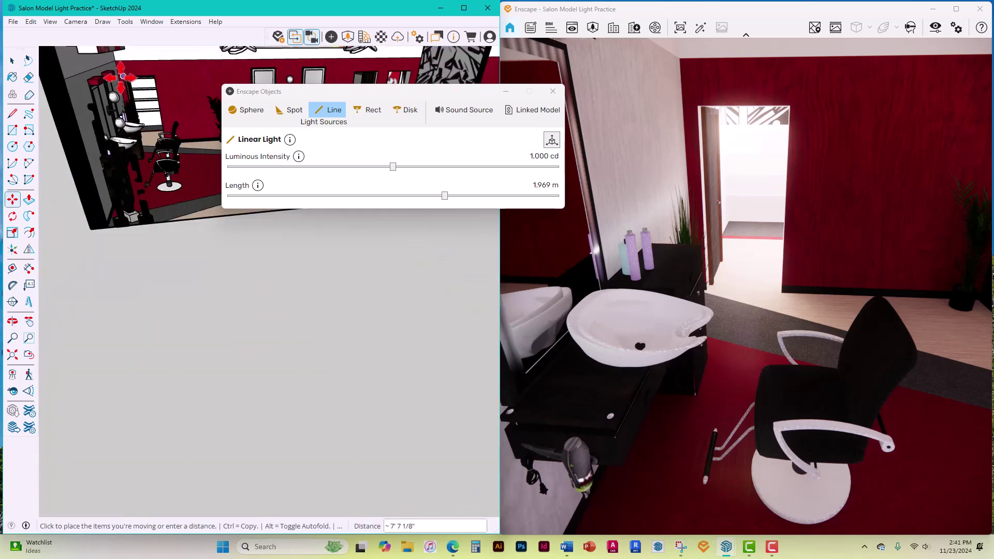
middle_drag(116, 74, 111, 26)
scroll(135, 89, up, 6)
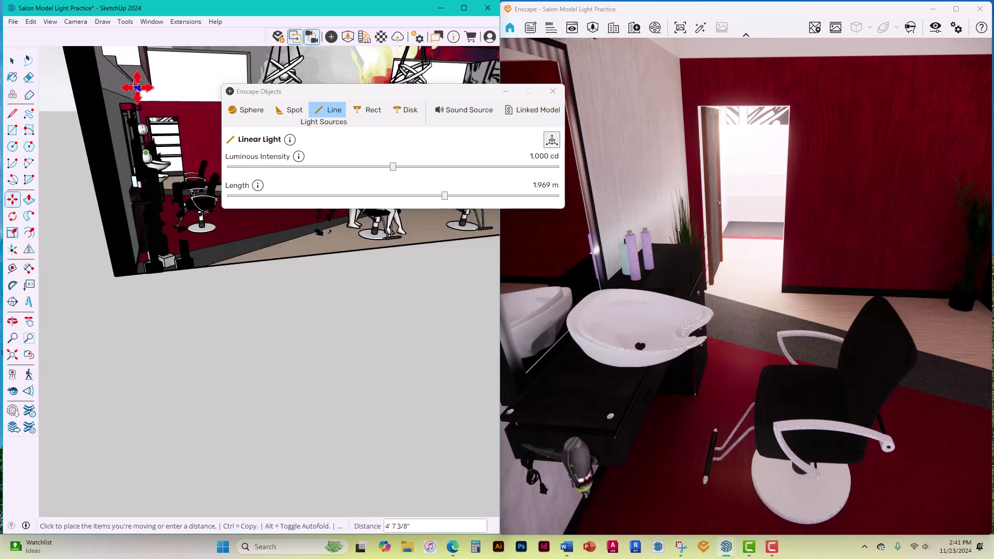
scroll(130, 75, up, 6)
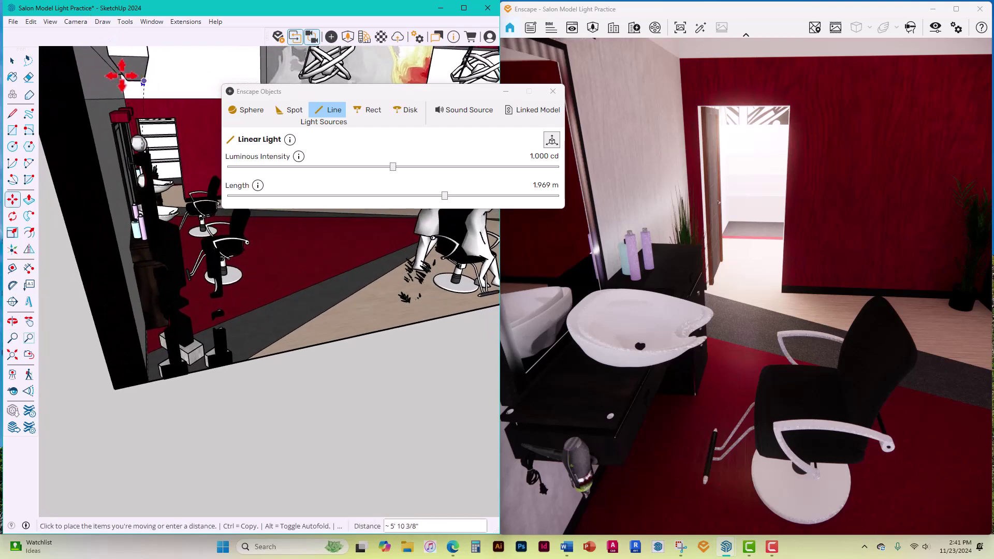
scroll(111, 67, up, 5)
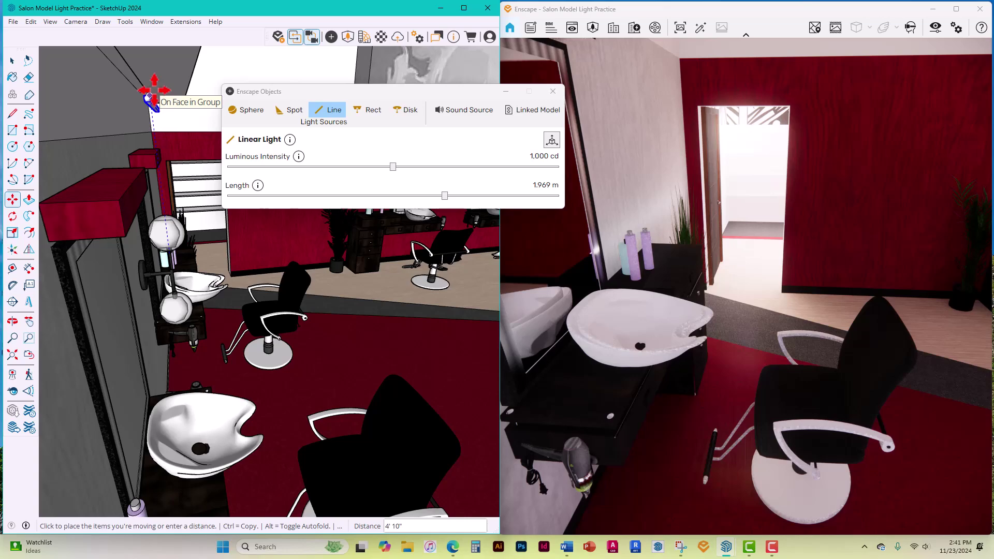
scroll(150, 99, up, 6)
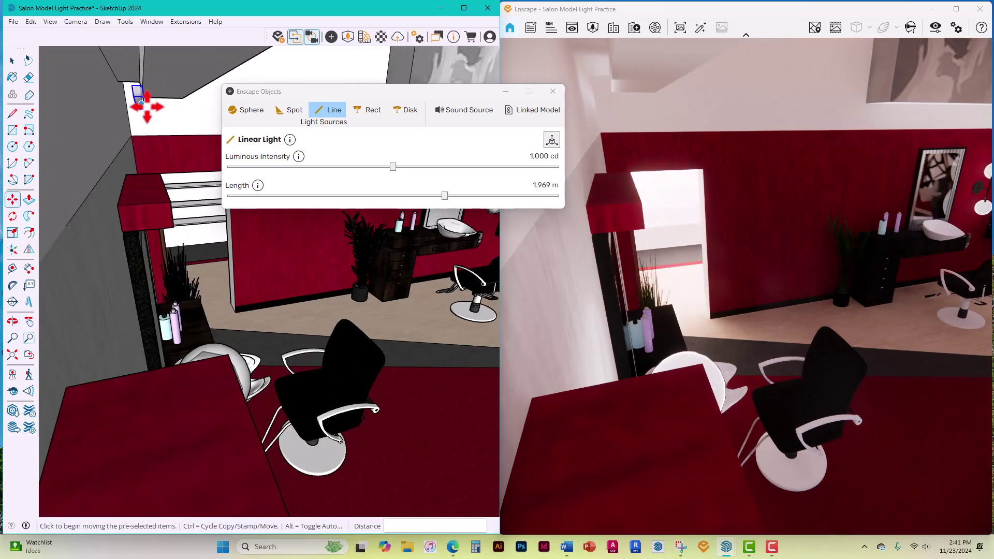
Move the linear light about 4 5/16" horizontally to tuck it between the soffit and the grey wall
scroll(147, 106, up, 3)
click(125, 83)
mouse_move(114, 82)
middle_down()
mouse_move(161, 100)
mouse_move(126, 106)
middle_up()
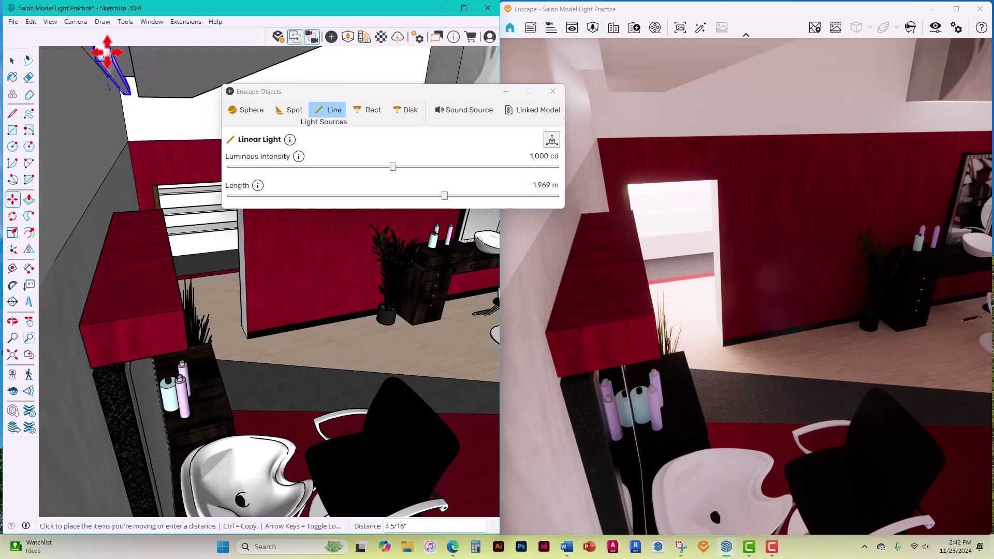
Slide the linear light about 3' 7 7/8" along the grey wall, behind the soffit
mouse_move(133, 98)
middle_down()
mouse_move(155, 107)
mouse_move(113, 118)
mouse_move(17, 107)
mouse_move(133, 133)
mouse_move(85, 137)
mouse_move(39, 125)
mouse_move(166, 106)
middle_up()
click(166, 107)
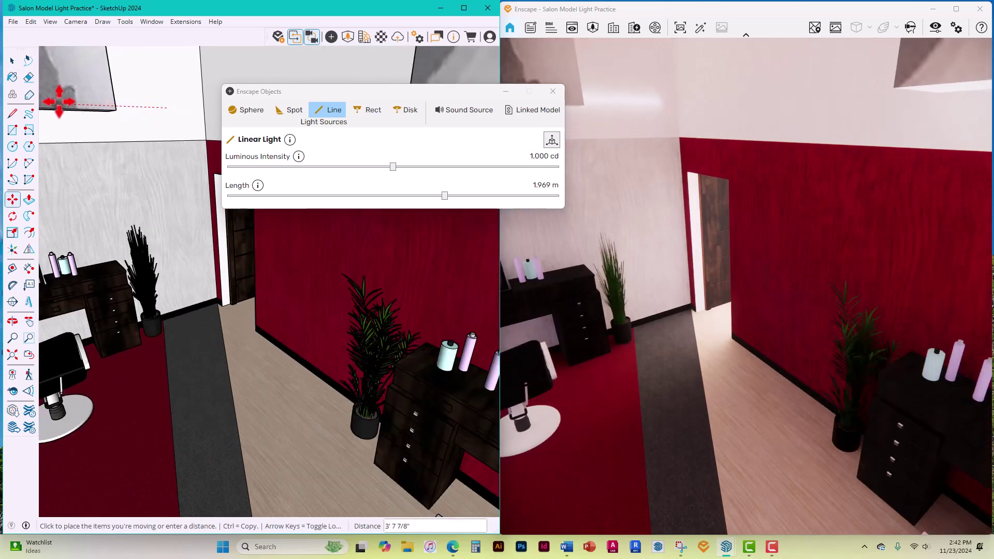
mouse_move(139, 116)
middle_down()
mouse_move(14, 122)
mouse_move(67, 98)
mouse_move(333, 98)
mouse_move(396, 60)
middle_up()
Increase the linear light's luminous intensity to about 27,937 cd, watching its glow on the grey wall
scroll(182, 109, down, 6)
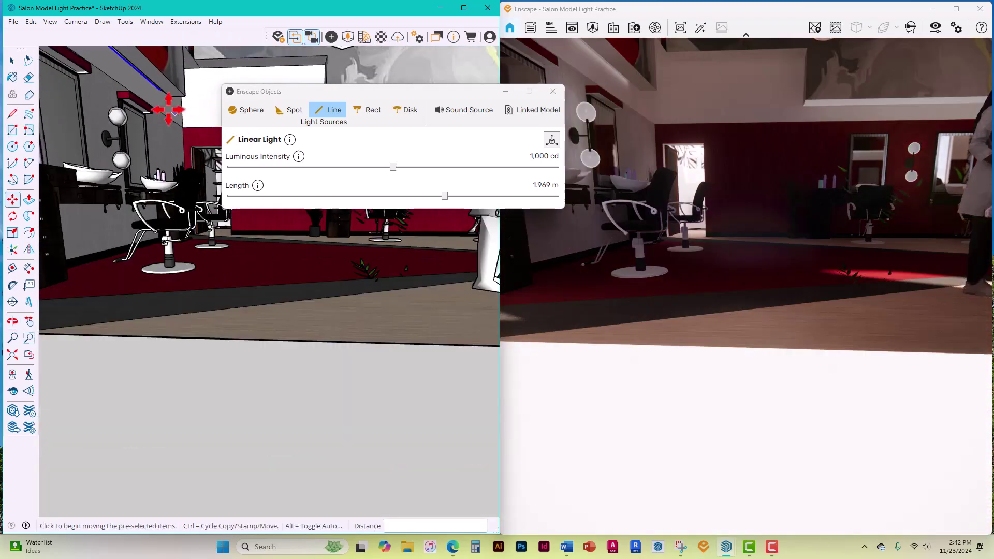
scroll(135, 91, up, 6)
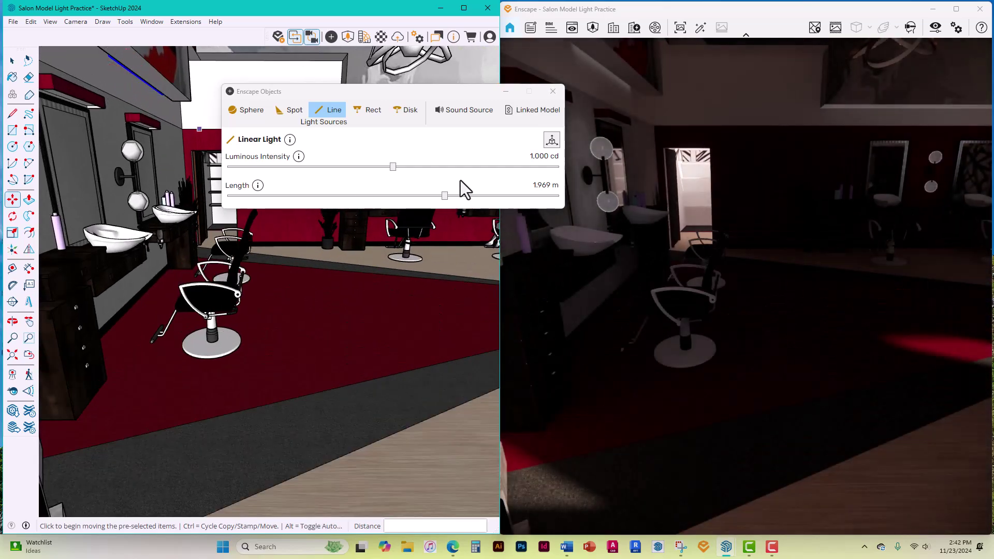
mouse_move(107, 78)
middle_down()
mouse_move(176, 72)
mouse_move(145, 68)
middle_up()
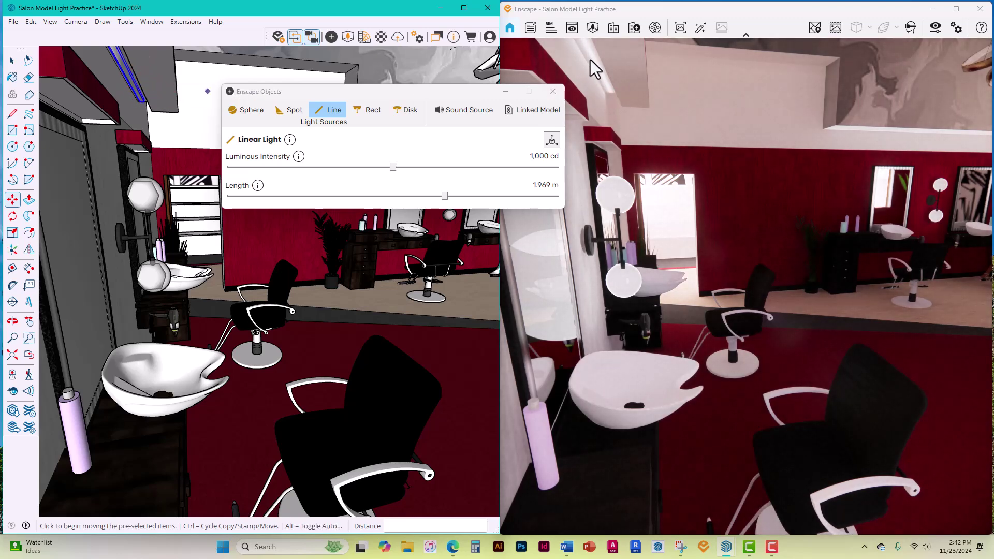
mouse_move(344, 266)
middle_down()
mouse_move(213, 291)
mouse_move(398, 160)
middle_up()
drag(471, 92, 372, 71)
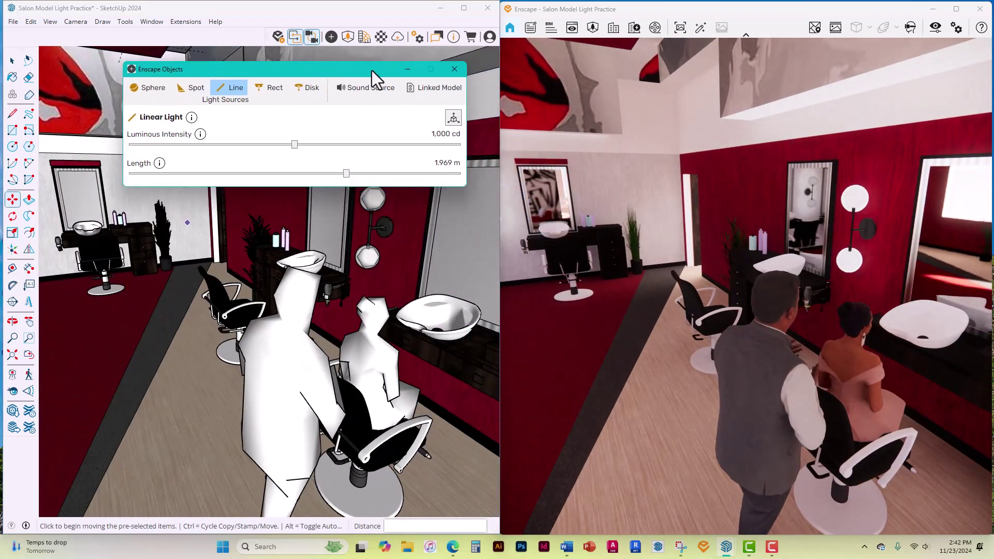
drag(294, 145, 375, 146)
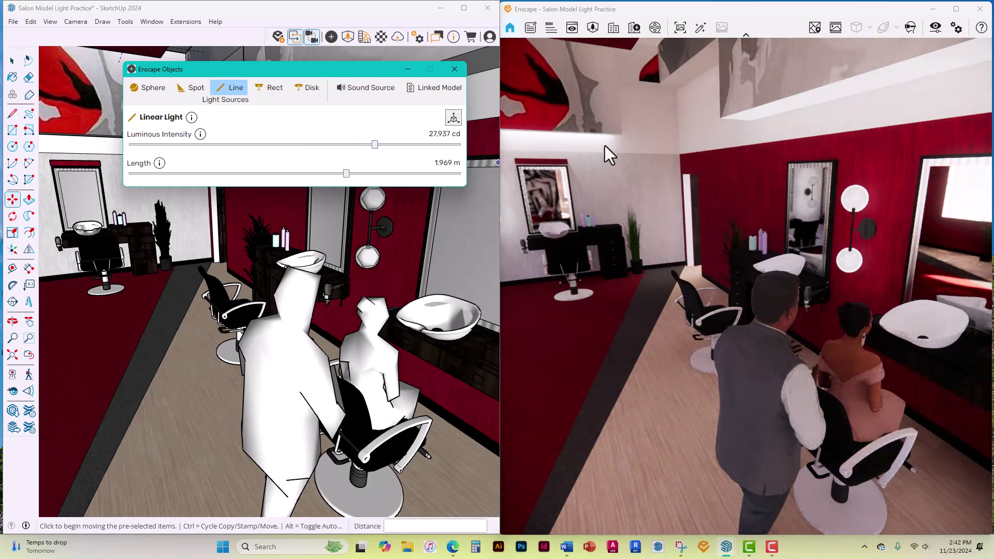
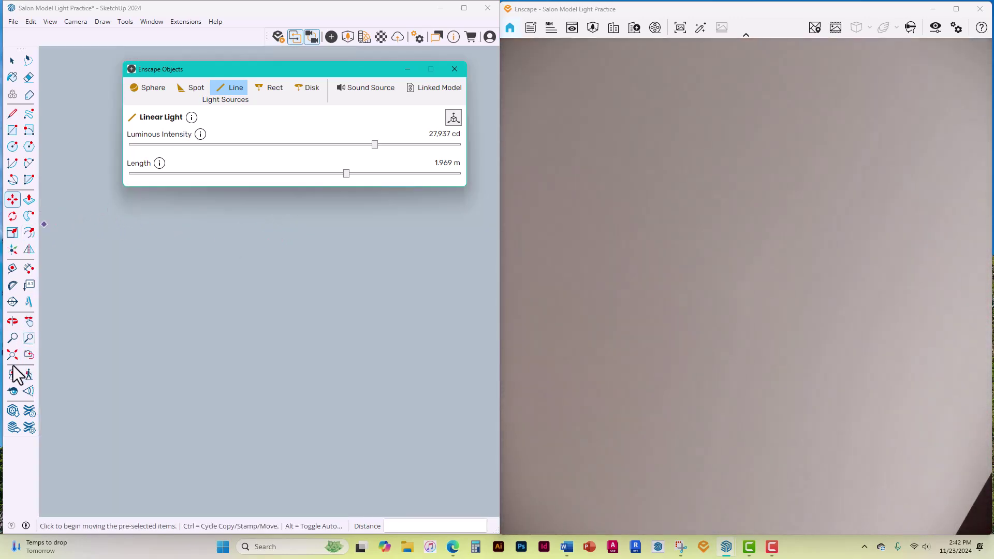
Fit the whole model in view, return to the linear light behind the soffit, and close the Enscape Objects window
click(13, 355)
scroll(105, 242, down, 10)
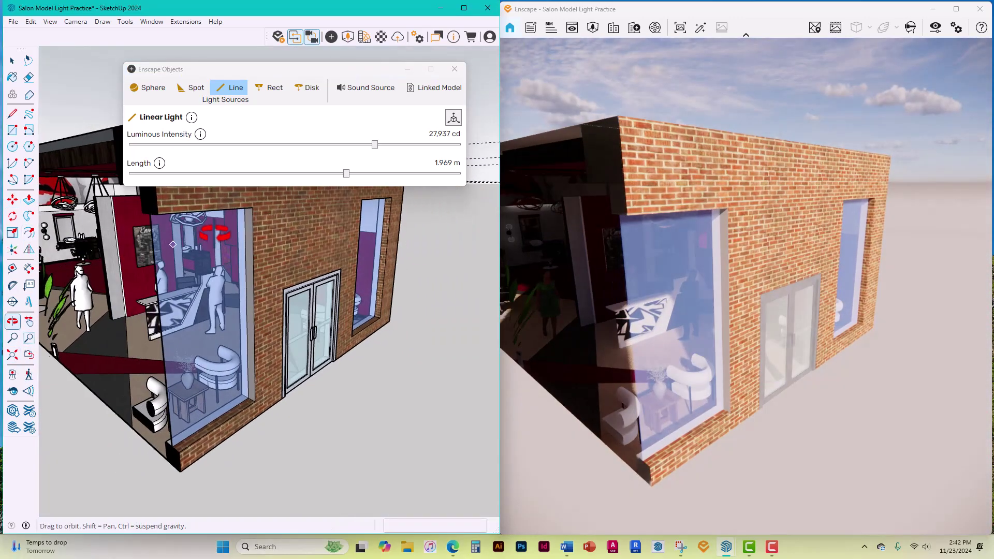
scroll(56, 234, up, 10)
scroll(56, 233, up, 10)
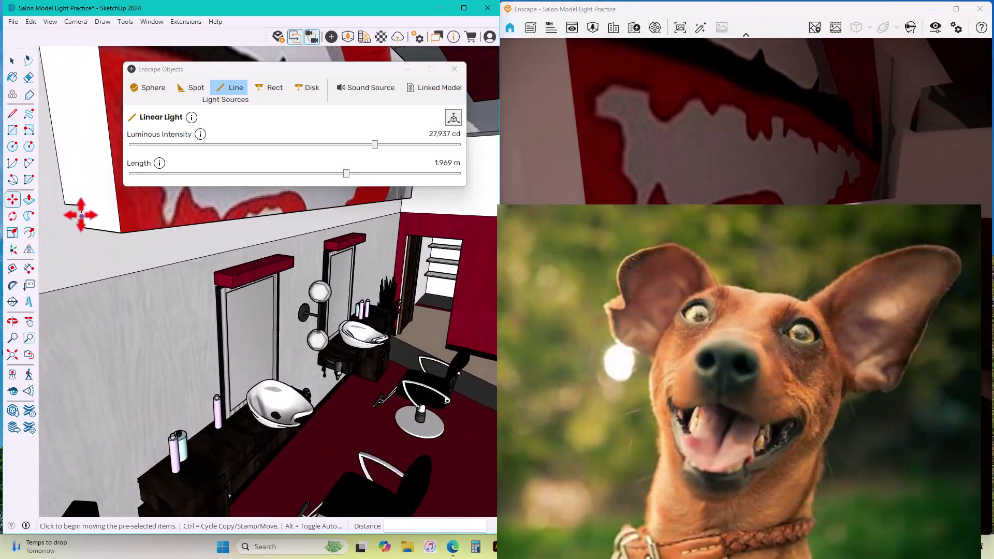
middle_drag(81, 215, 321, 215)
key(m)
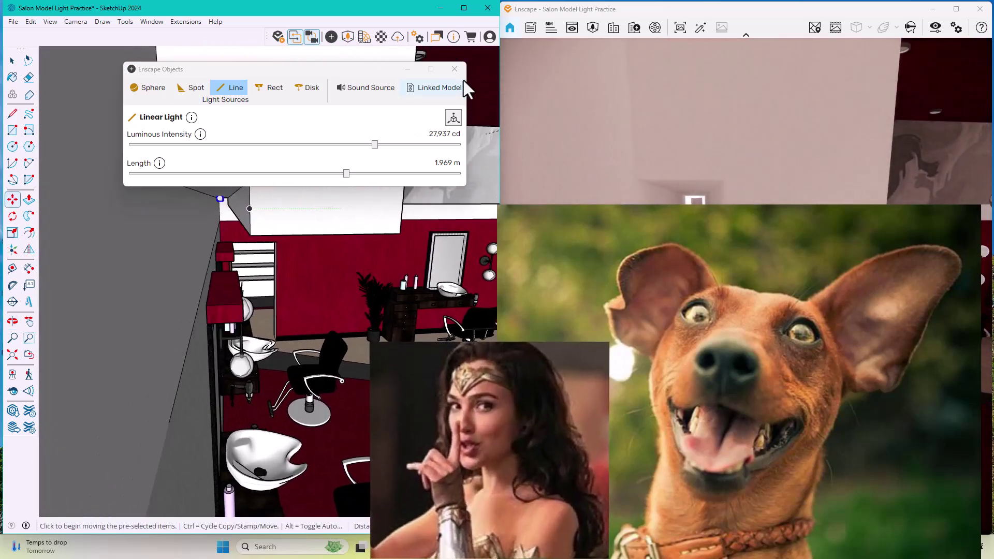
click(454, 69)
middle_drag(231, 200, 210, 181)
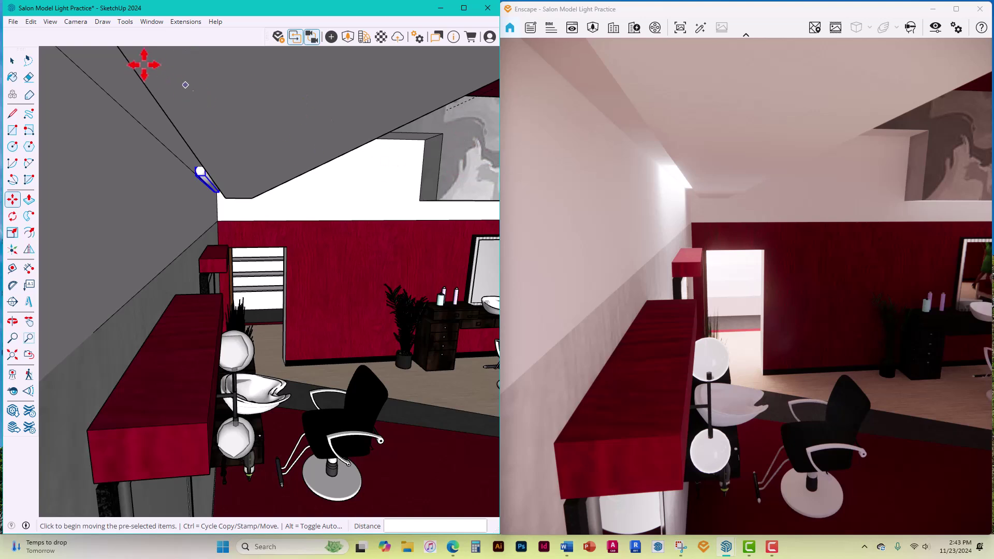
Show the Default Tray and widen the SketchUp window to make room for the material swatches
click(154, 23)
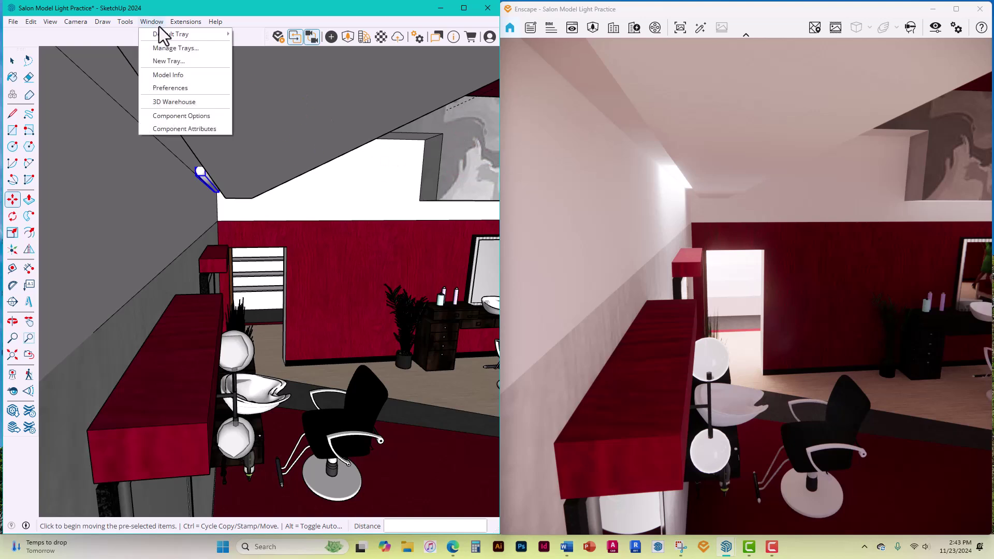
mouse_move(161, 34)
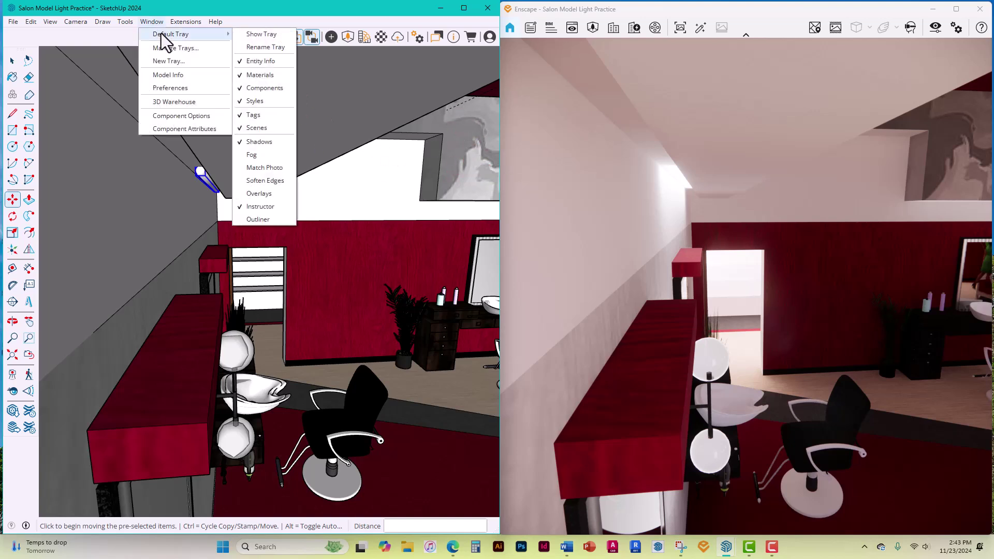
click(266, 35)
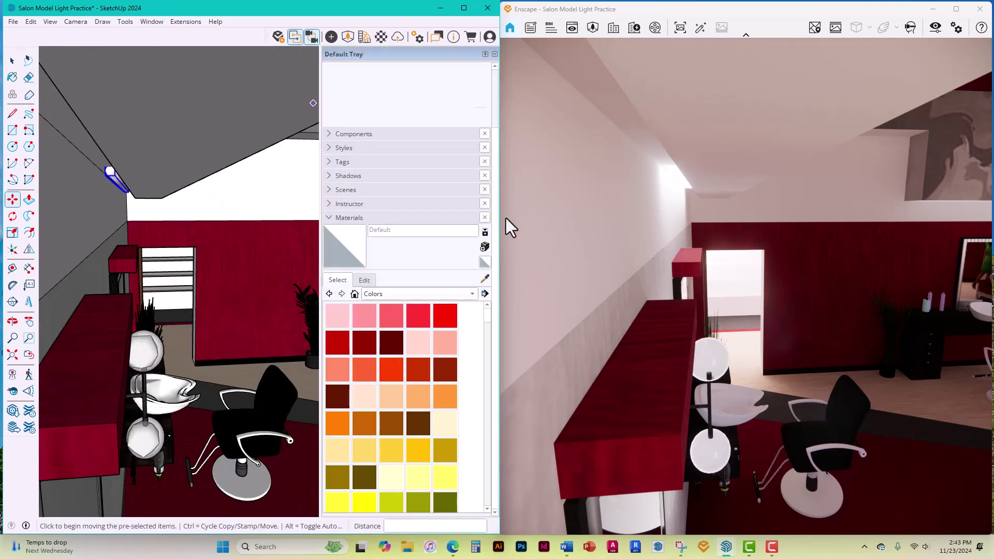
mouse_move(499, 198)
mouse_down()
mouse_move(807, 205)
mouse_move(724, 211)
mouse_up()
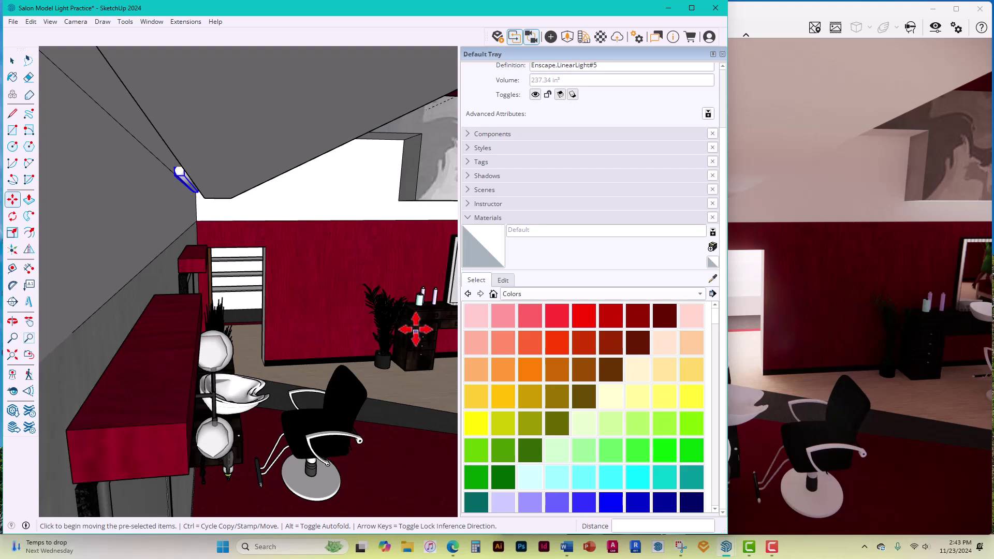
Paint the linear light with the red material Color A05 from the Colors collection
click(584, 314)
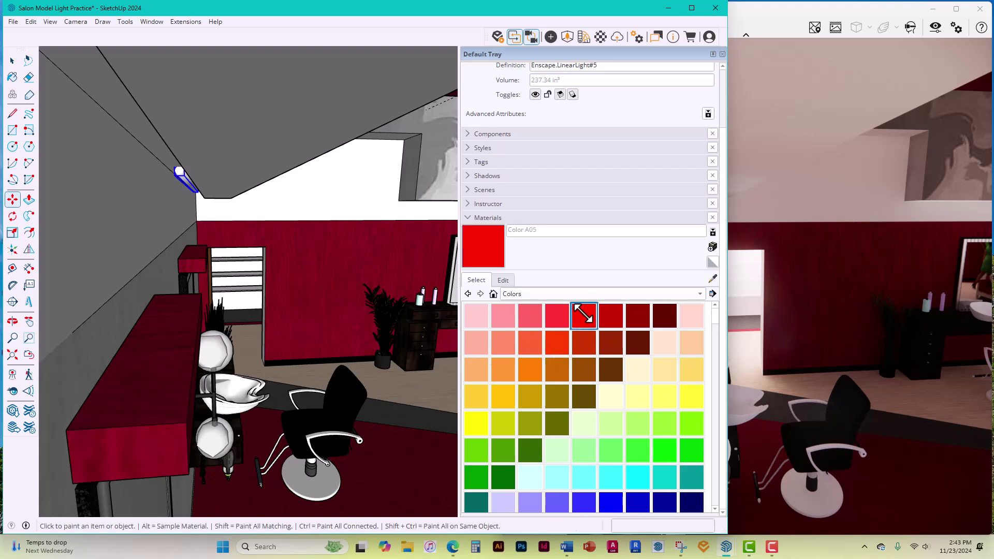
click(178, 170)
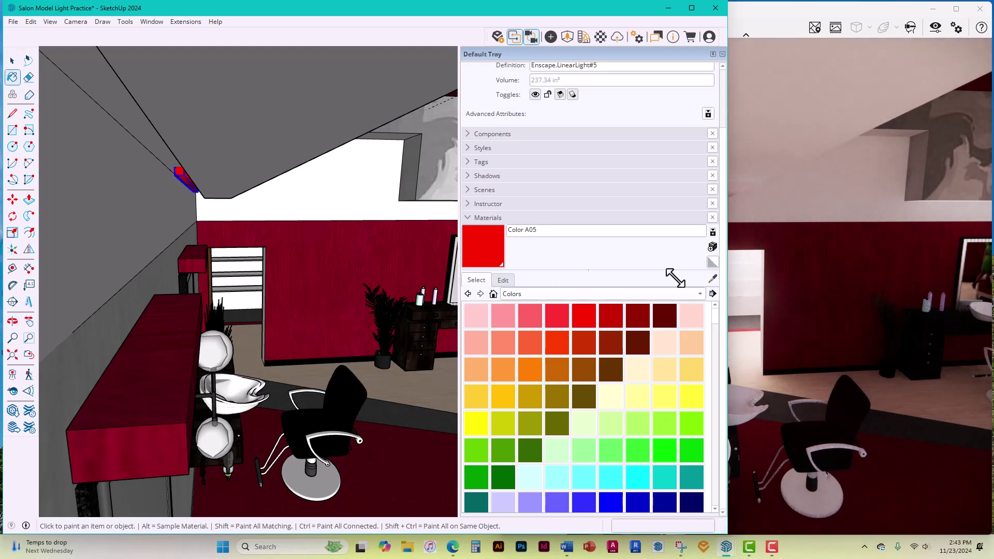
scroll(333, 262, up, 5)
mouse_move(332, 262)
middle_down()
mouse_move(83, 254)
mouse_move(31, 271)
middle_up()
scroll(247, 282, up, 3)
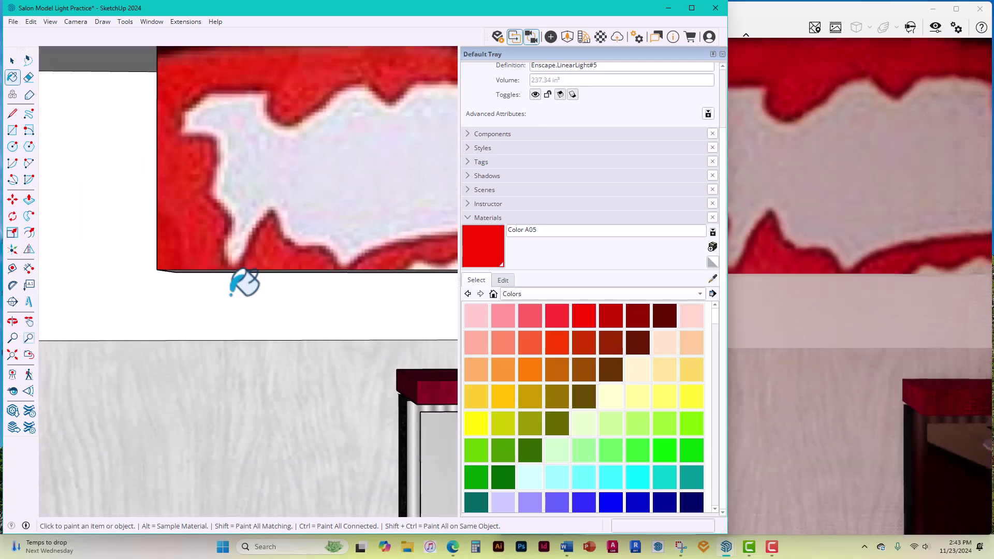
scroll(243, 282, down, 6)
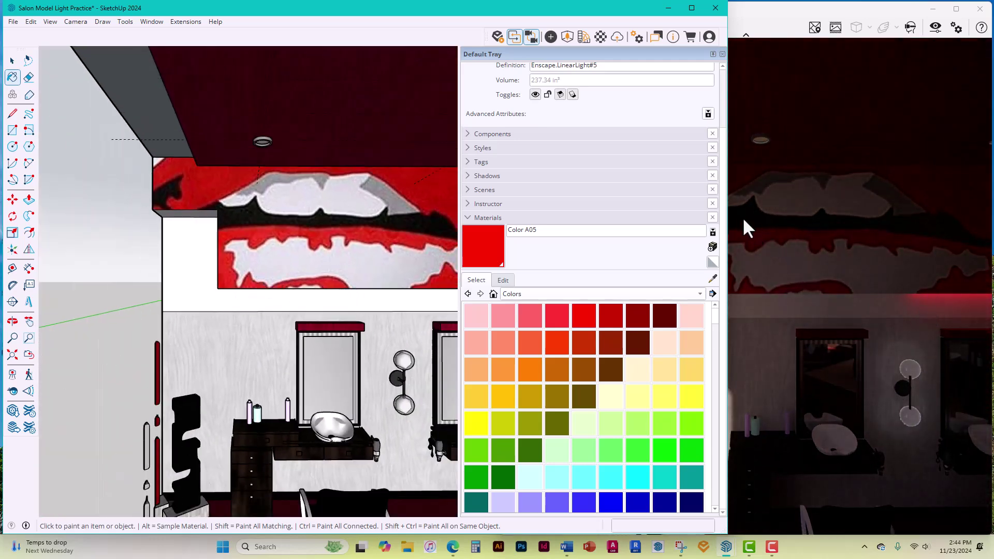
Narrow the SketchUp window and frame the grey wall's cove light in the Enscape render to examine its colour
drag(727, 207, 546, 207)
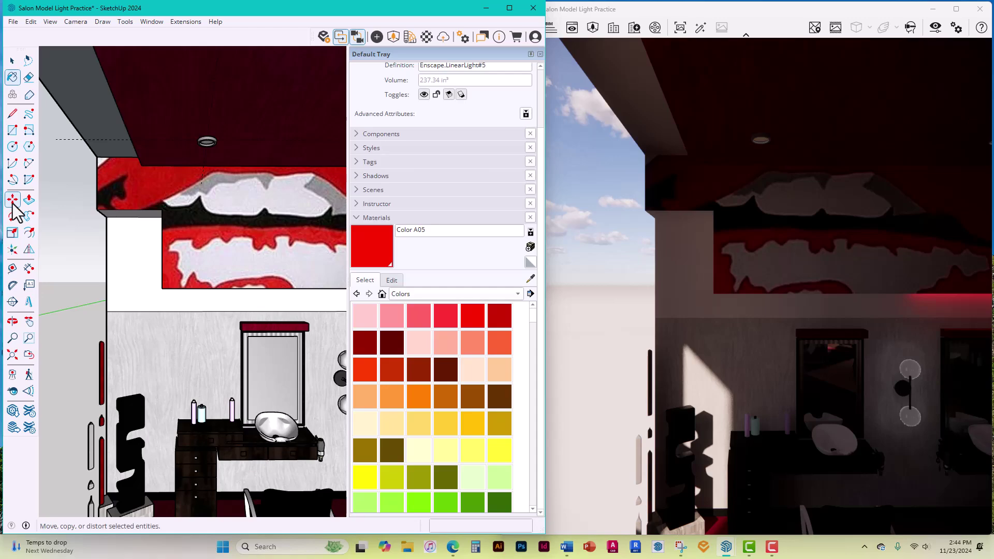
click(28, 321)
drag(305, 326, 67, 319)
click(757, 321)
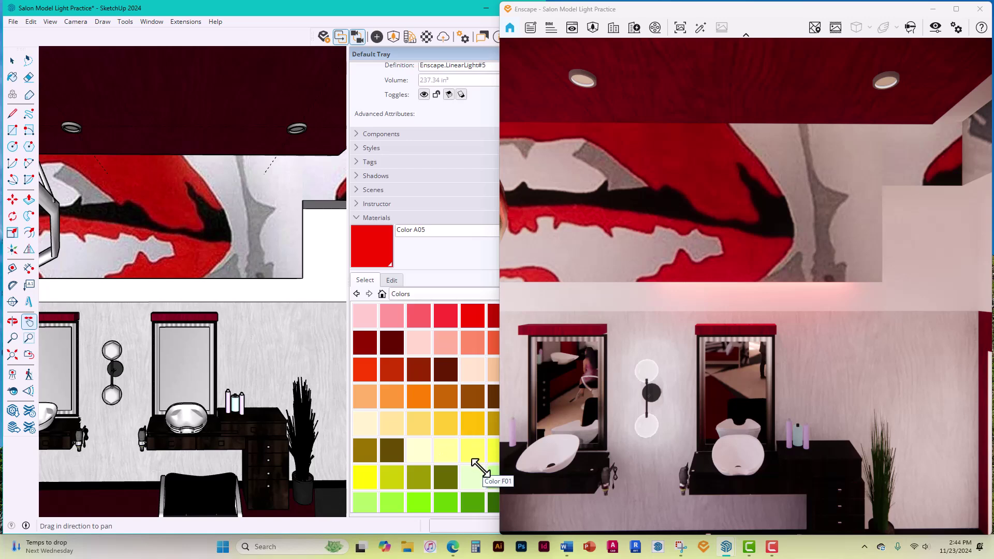
mouse_move(755, 383)
mouse_down()
mouse_move(755, 346)
mouse_move(756, 369)
mouse_up()
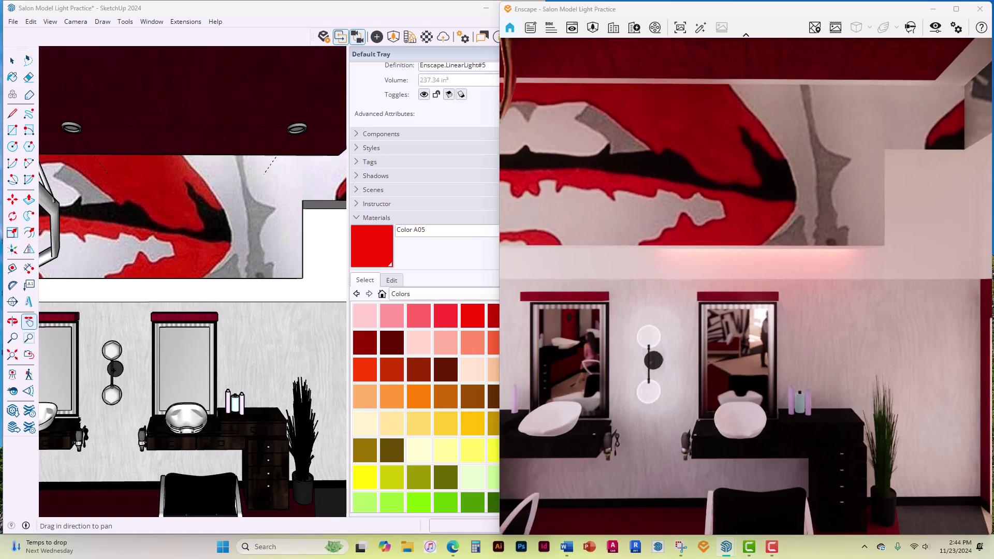